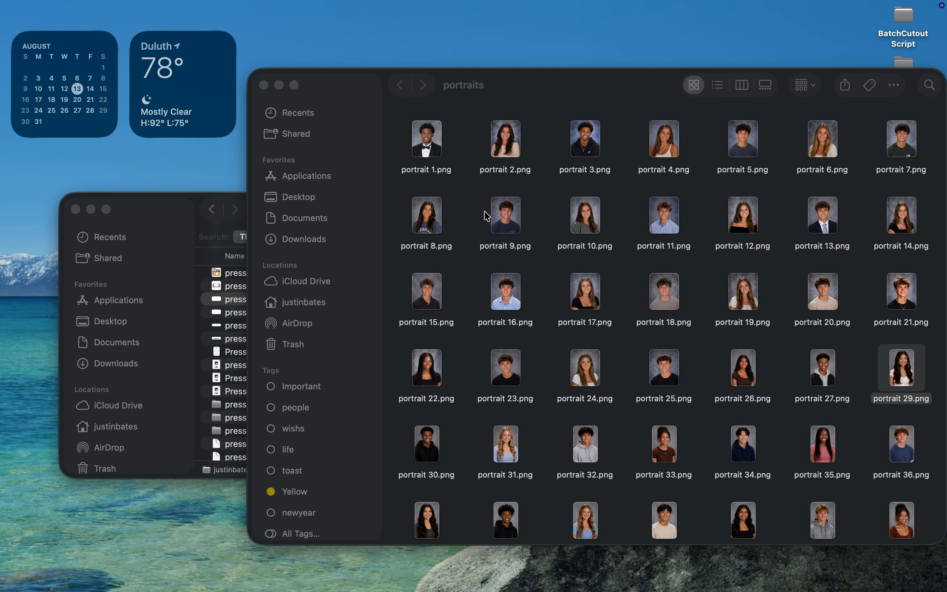
# Step: Switch to Photoshop and start browsing for an external script file to run
pyautogui.click(10, 384)
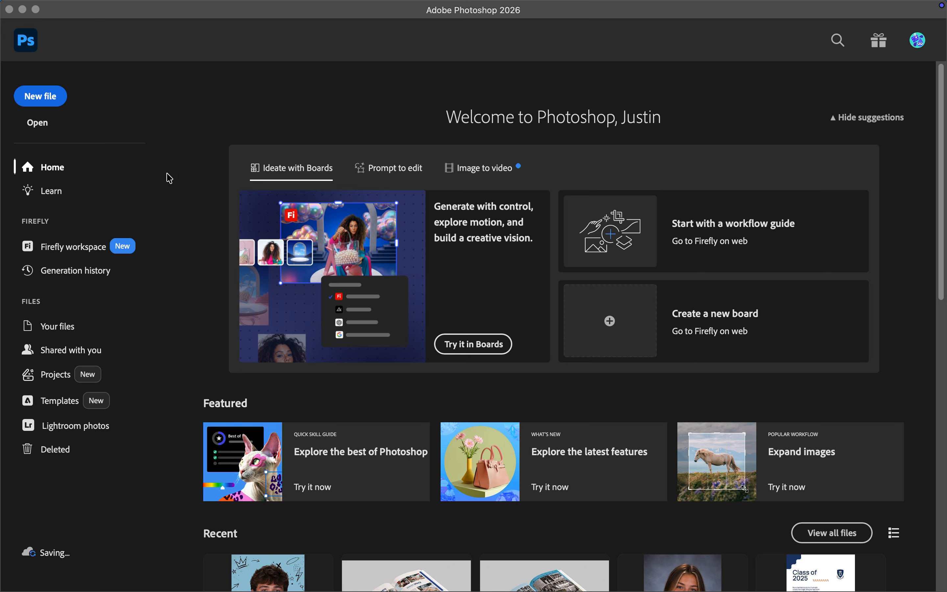
pyautogui.moveTo(138, 5)
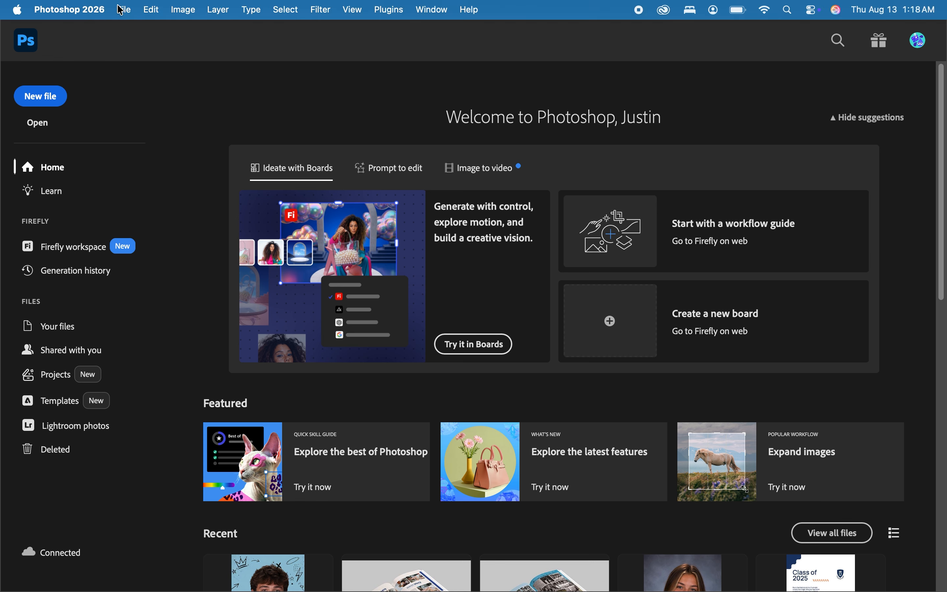
pyautogui.click(124, 10)
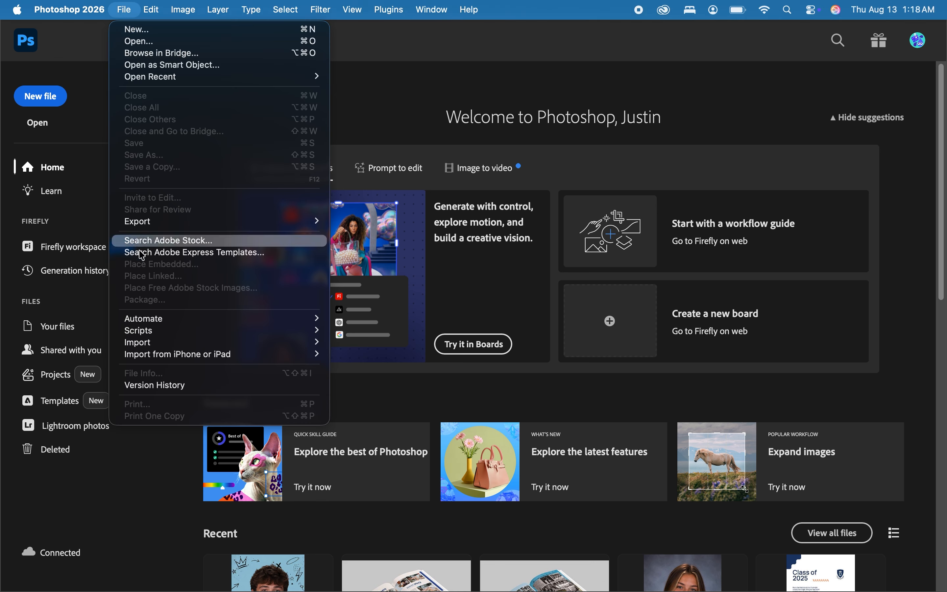
pyautogui.moveTo(152, 333)
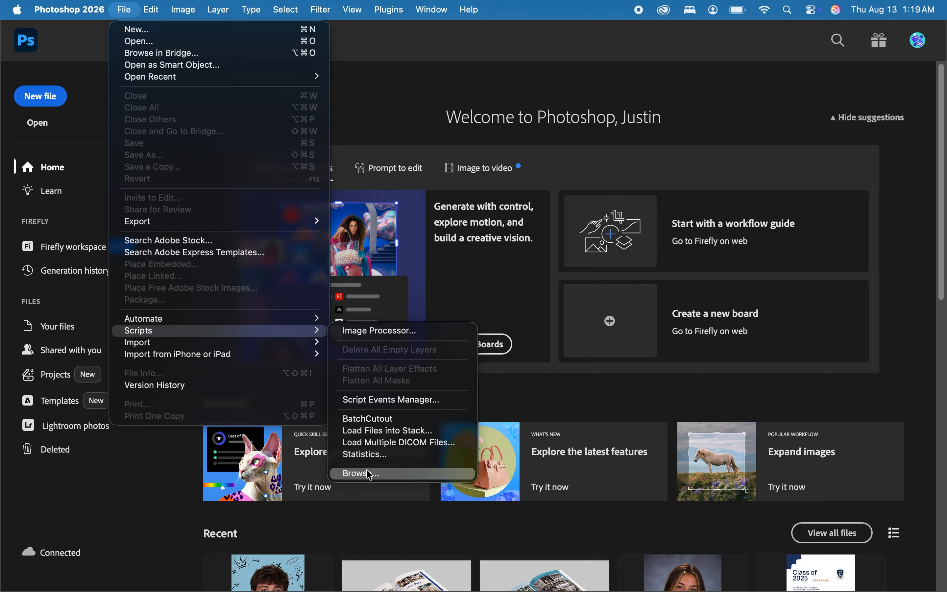
pyautogui.click(391, 475)
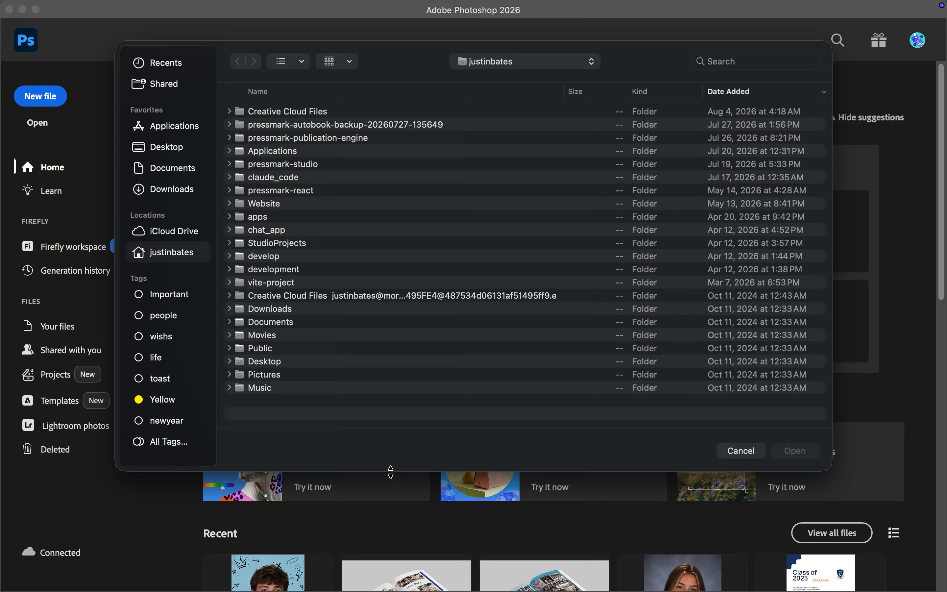
# Step: Load the script BatchCutout.jsx from the BatchCutOut v1.1 folder on the Desktop
pyautogui.click(167, 151)
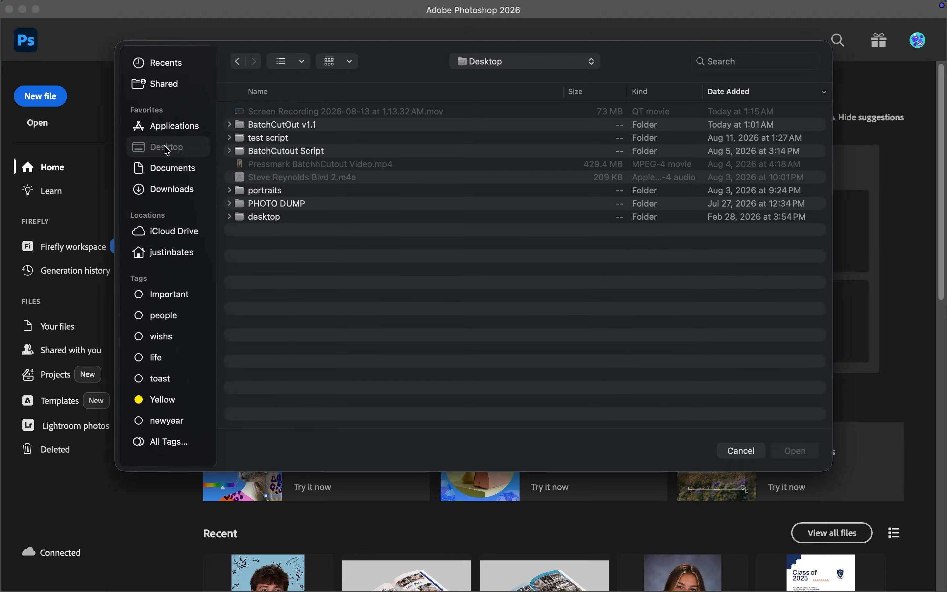
pyautogui.click(263, 123)
pyautogui.doubleClick(261, 120)
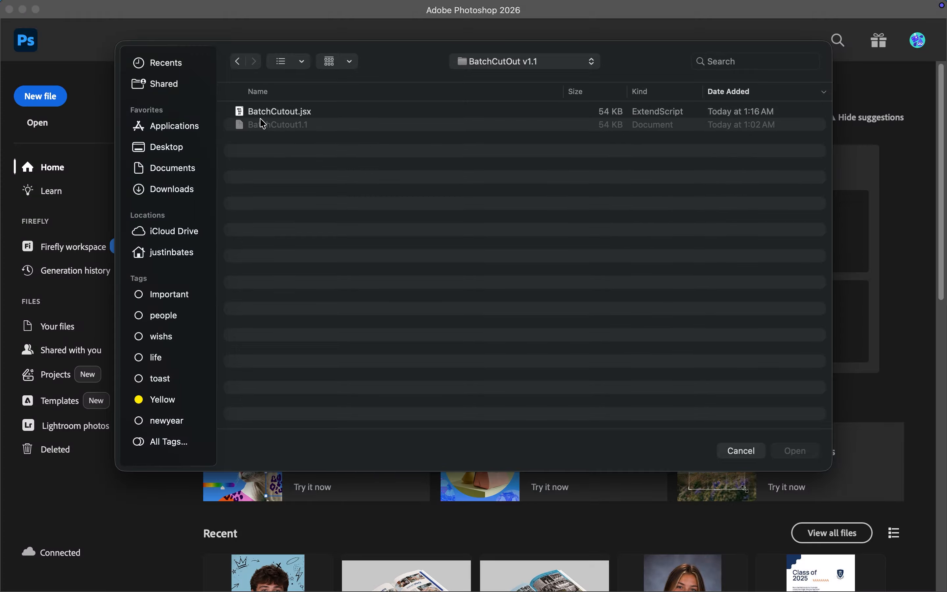
pyautogui.click(267, 106)
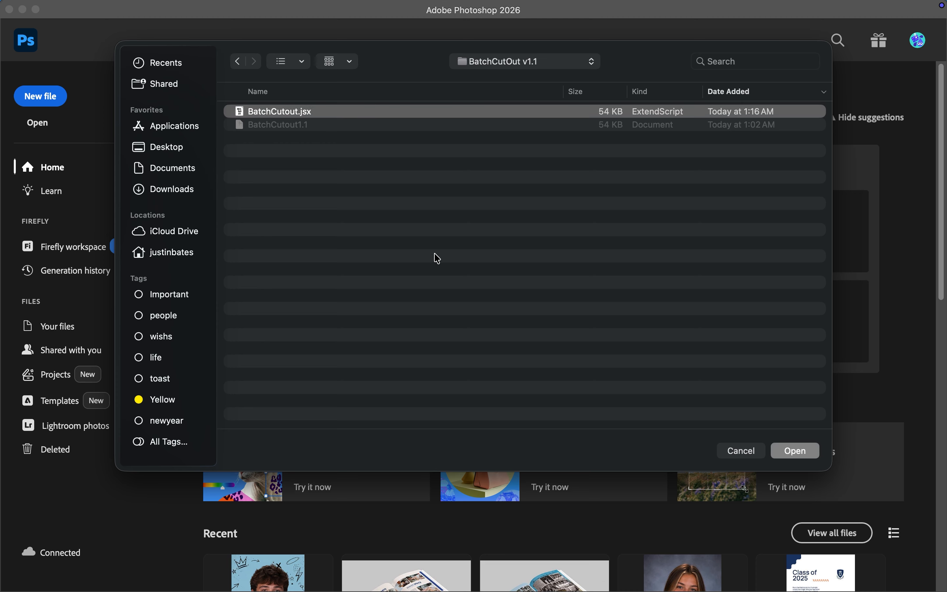
pyautogui.click(796, 451)
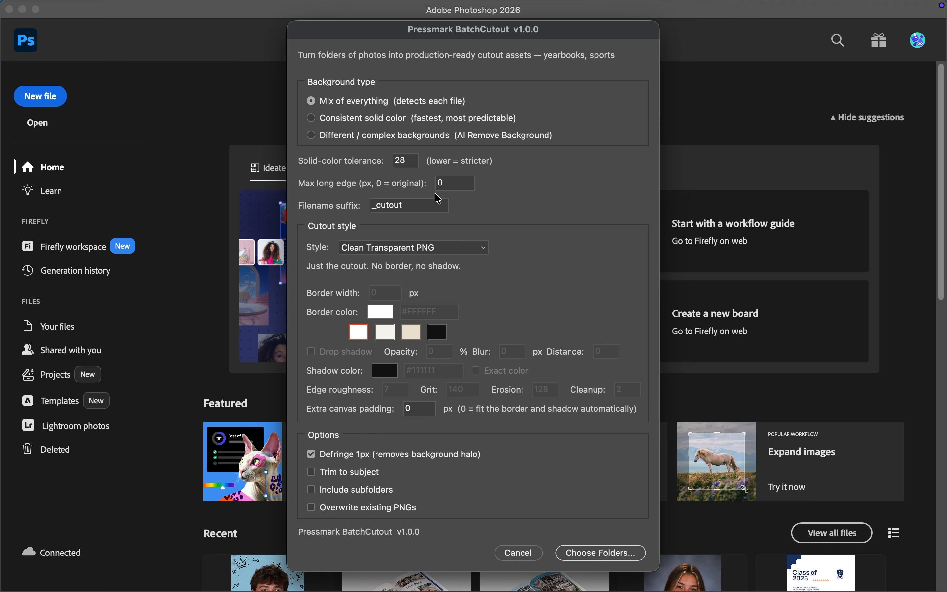
# Step: Set the background type to Different / complex backgrounds (AI Remove Background) and the cutout style to Torn Paper
pyautogui.click(312, 135)
pyautogui.click(422, 248)
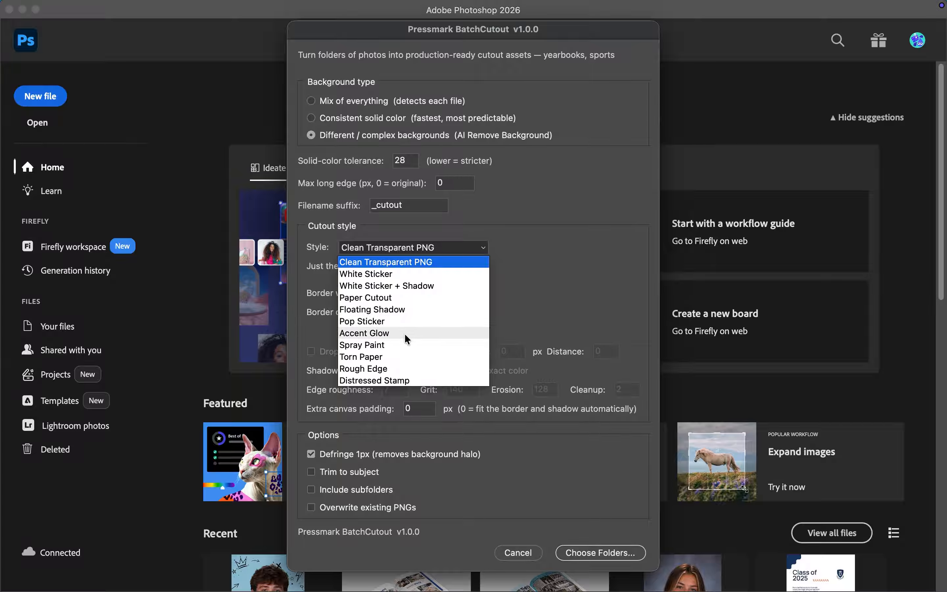
pyautogui.click(391, 356)
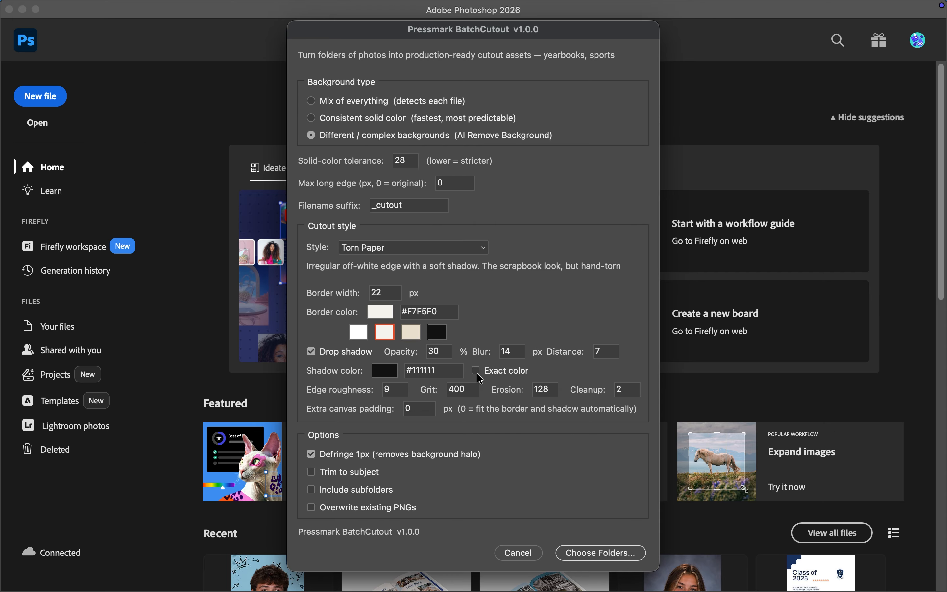
# Step: Proceed to folder selection and use the Desktop's portraits folder for both the source images and the transparent PNG output
pyautogui.click(582, 554)
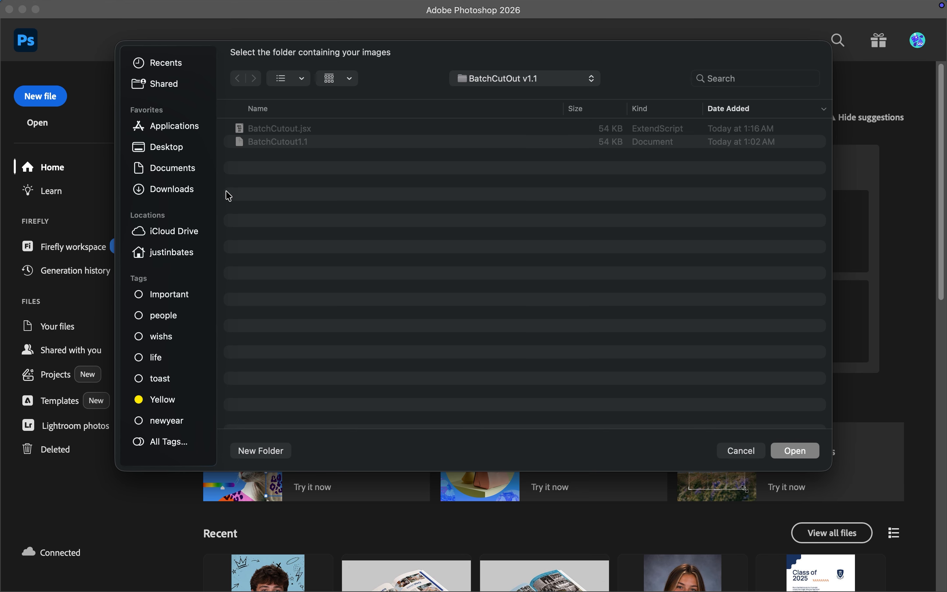
pyautogui.click(177, 148)
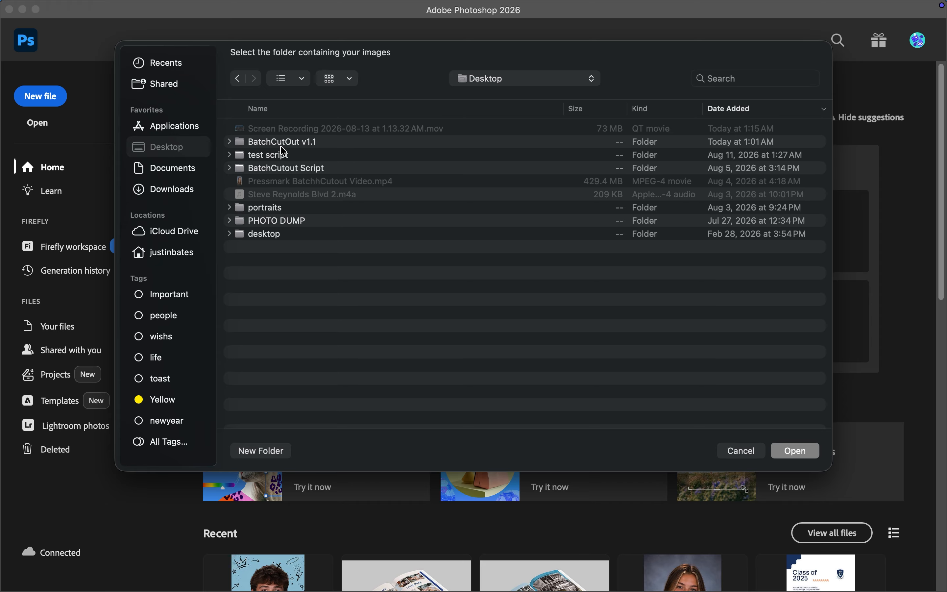
pyautogui.click(268, 212)
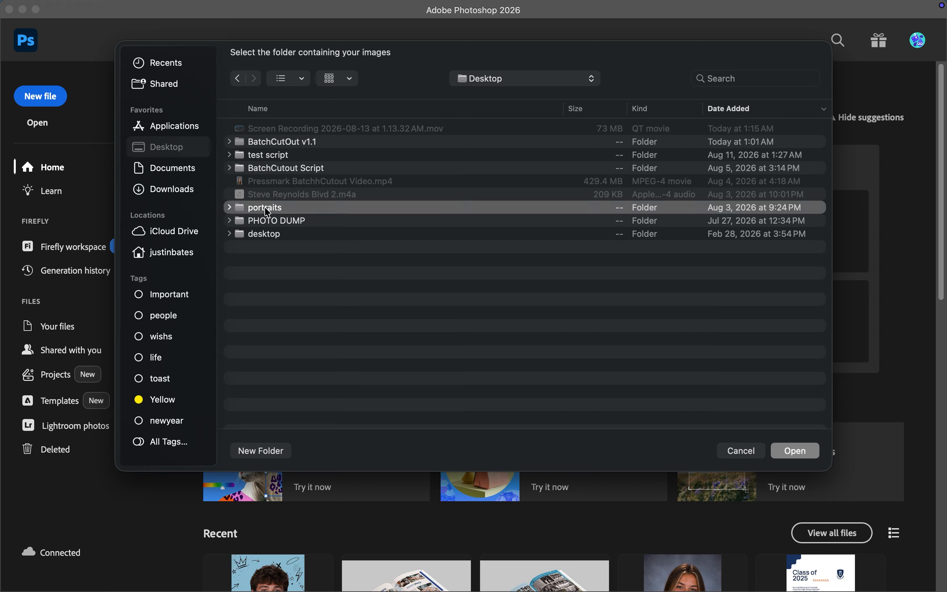
pyautogui.doubleClick(267, 211)
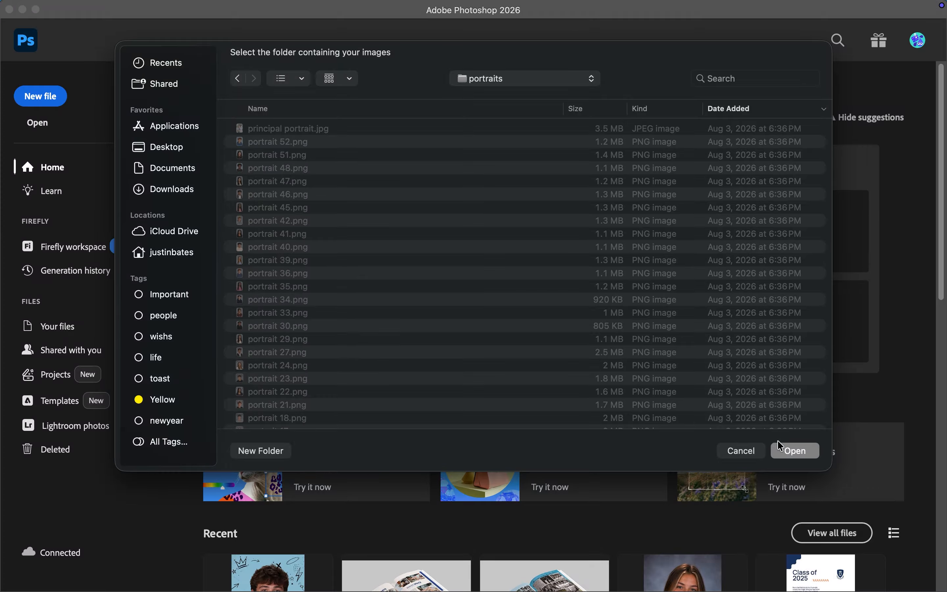
pyautogui.click(786, 454)
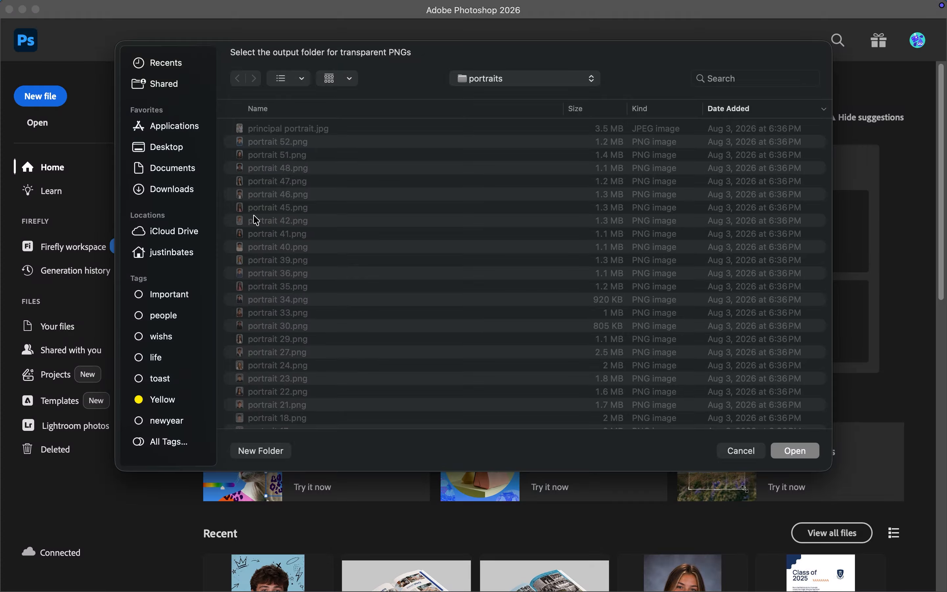
# Step: Switch to Finder and examine the cutout files generated in the portraits folder
pyautogui.click(15, 35)
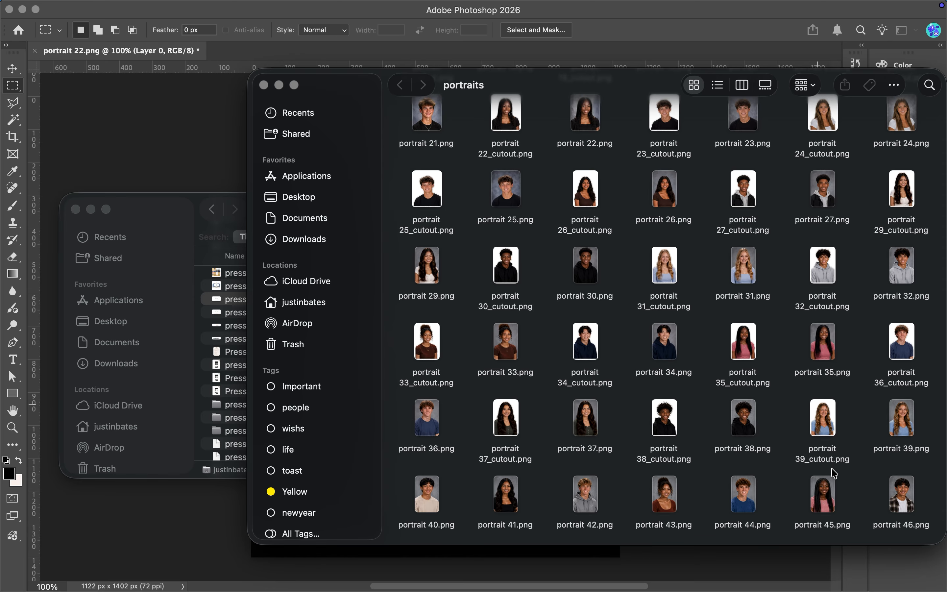
pyautogui.scroll(-2, 843, 436)
pyautogui.scroll(-2, 842, 436)
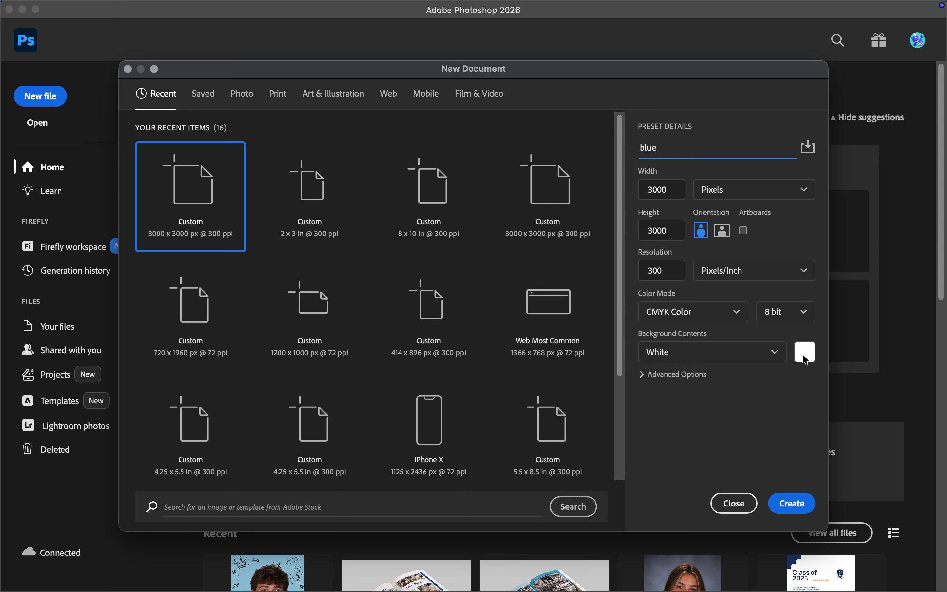
# Step: Create a 3000 x 3000 px, 300 ppi CMYK document named blue with background colour #125bff
pyautogui.click(802, 355)
pyautogui.click(708, 412)
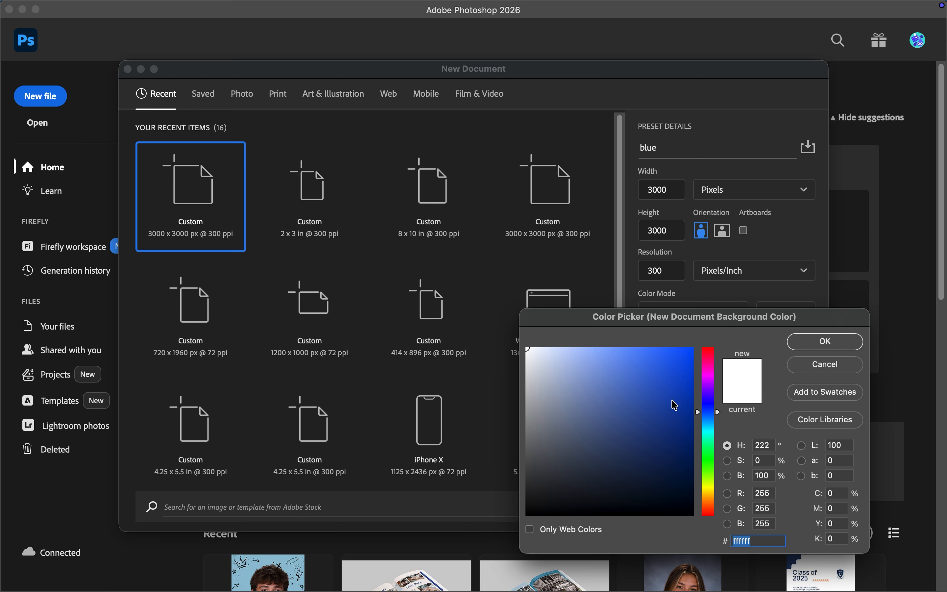
pyautogui.moveTo(659, 375); pyautogui.dragTo(683, 330)
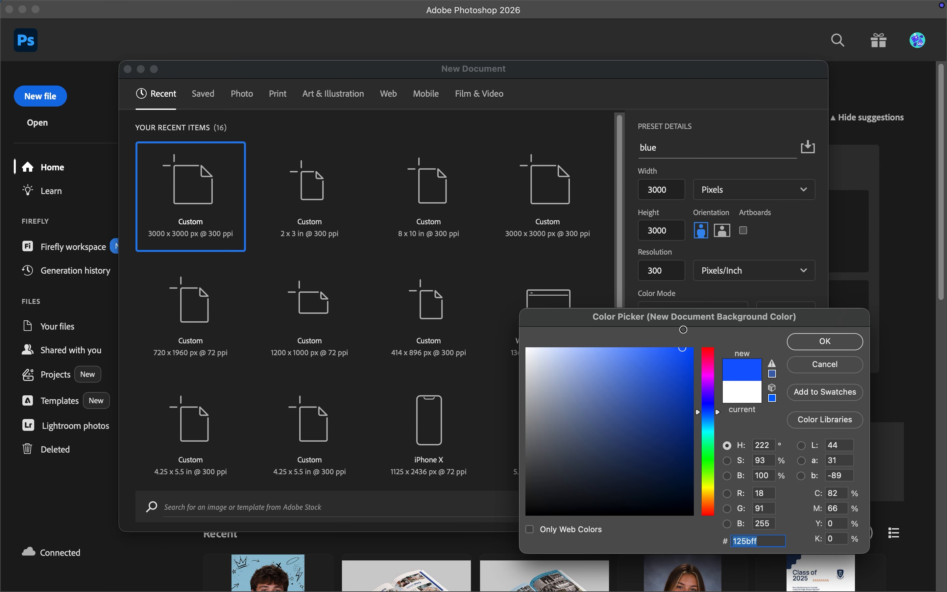
pyautogui.click(807, 341)
pyautogui.click(789, 506)
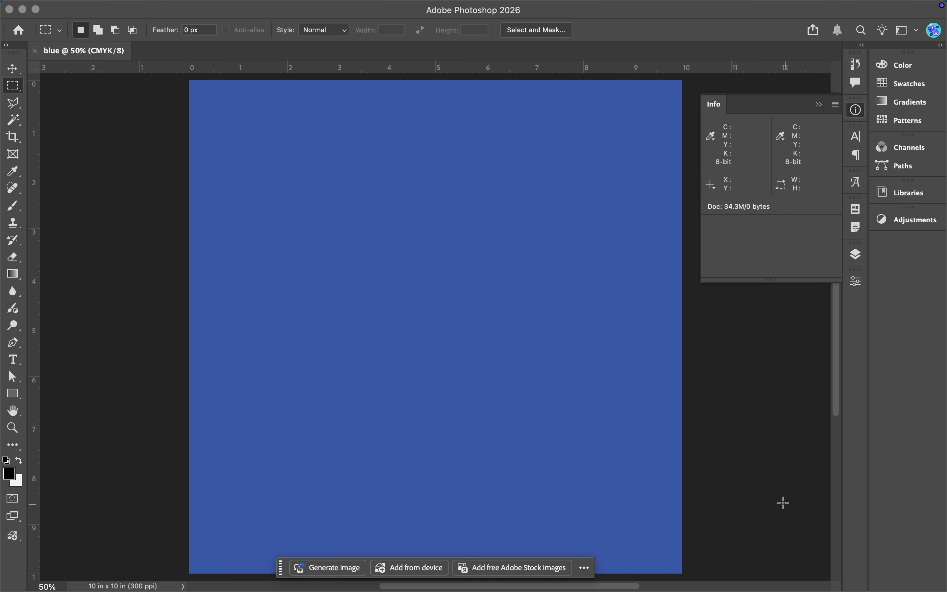
# Step: Preview portrait 8_cutout.png from the Desktop's portraits folder and place it as an embedded image in the blue document
pyautogui.press('super+minus')
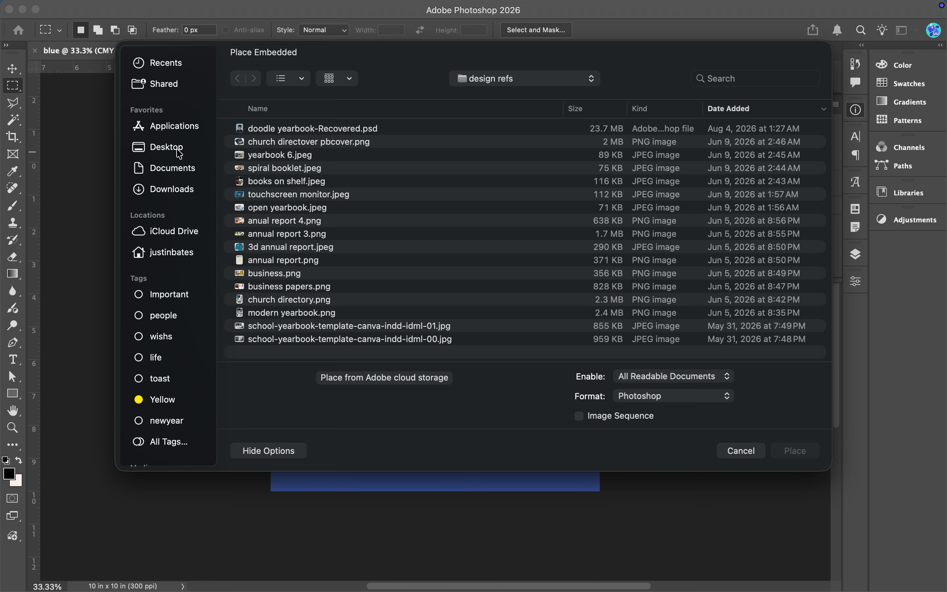
pyautogui.click(171, 144)
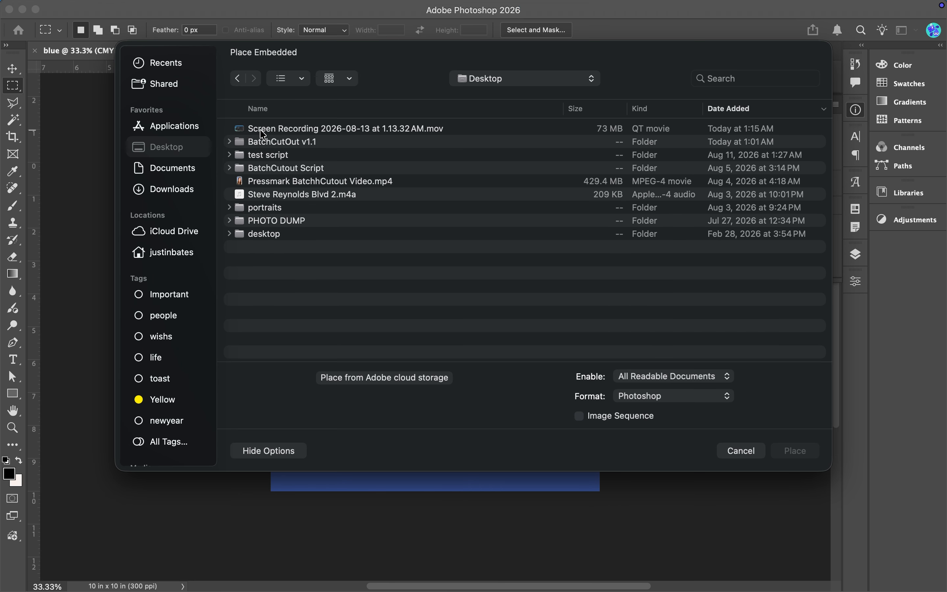
pyautogui.doubleClick(264, 208)
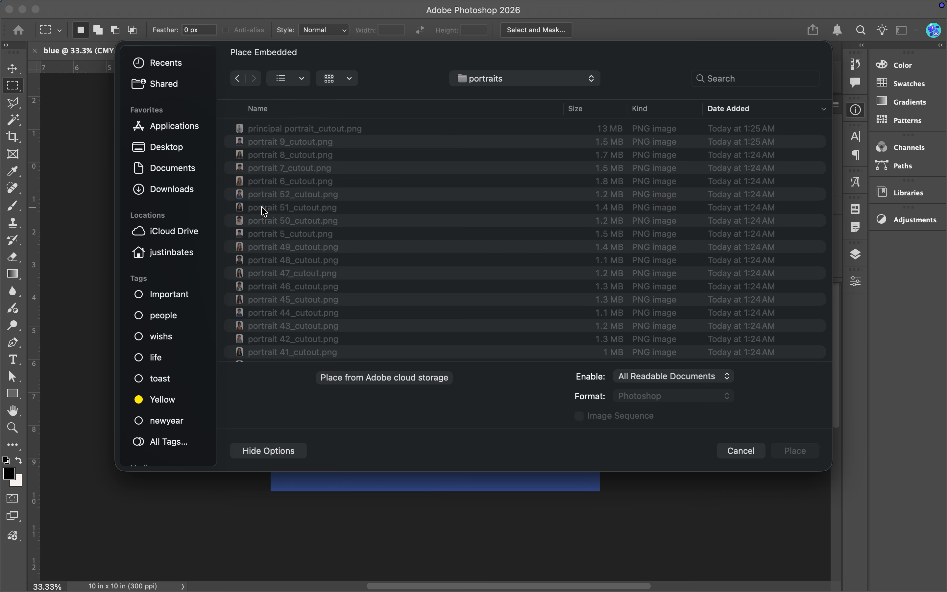
pyautogui.click(276, 157)
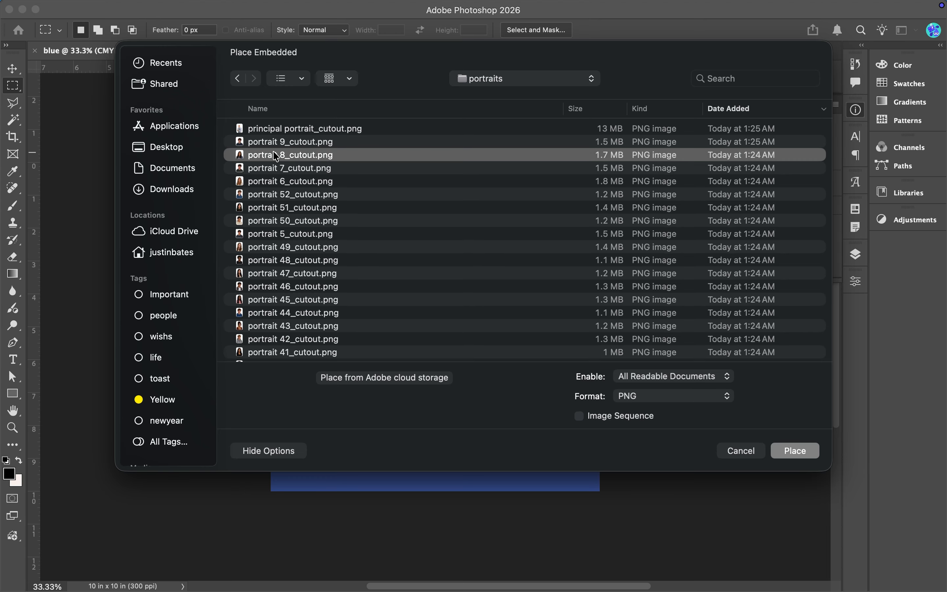
pyautogui.press('space')
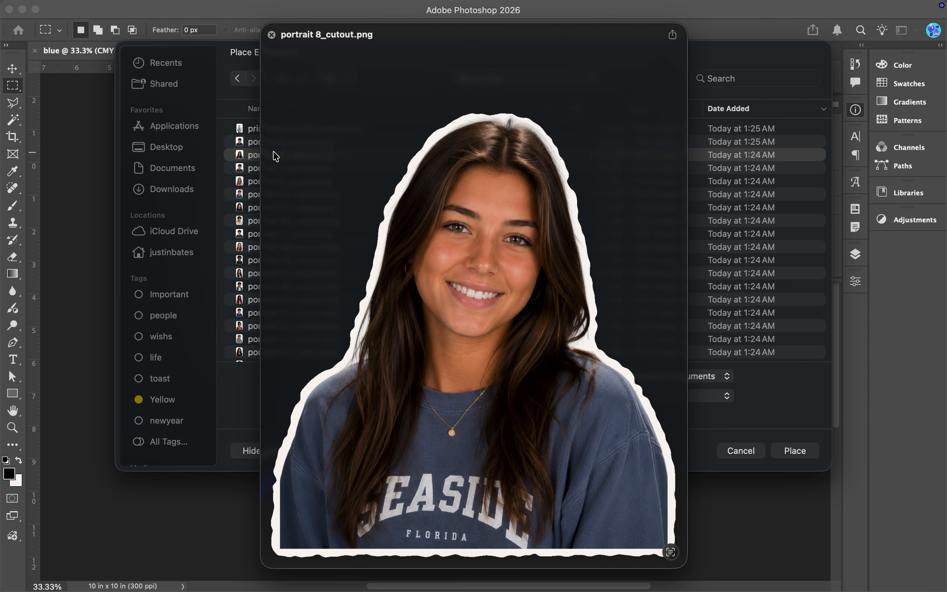
pyautogui.press('space')
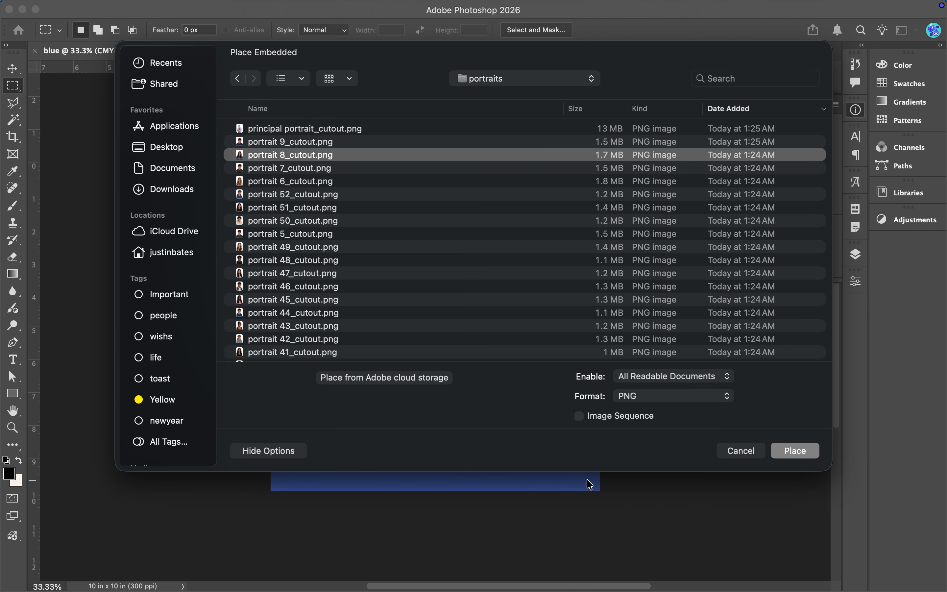
pyautogui.click(798, 450)
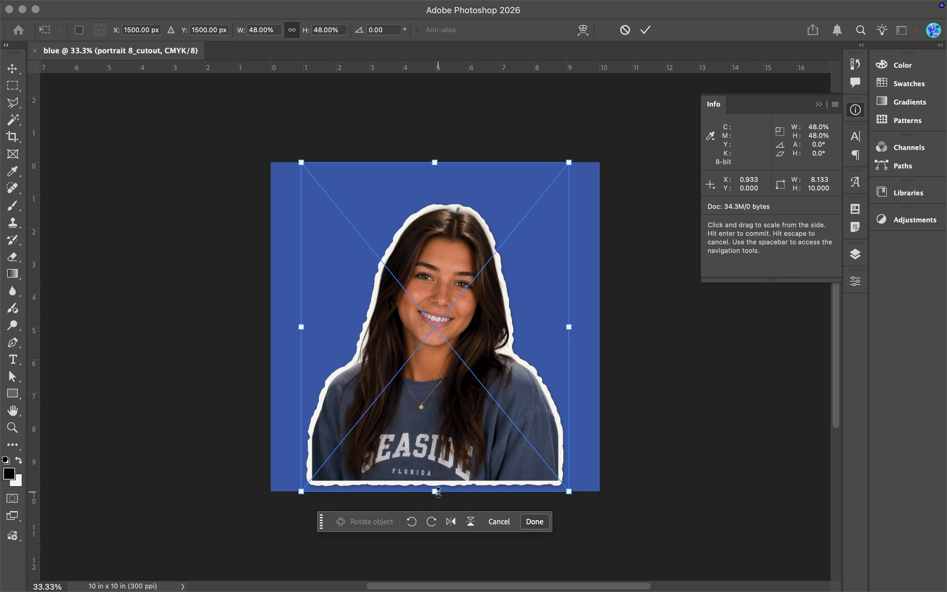
# Step: Enlarge the placed portrait proportionally to about 49.74%, extending its lower edge beyond the canvas
pyautogui.moveTo(438, 492); pyautogui.dragTo(441, 508)
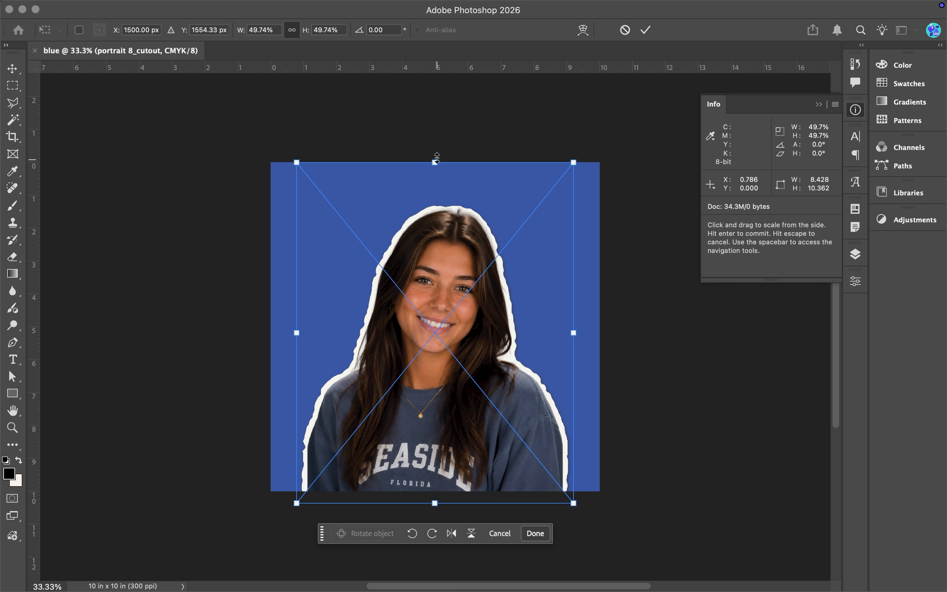